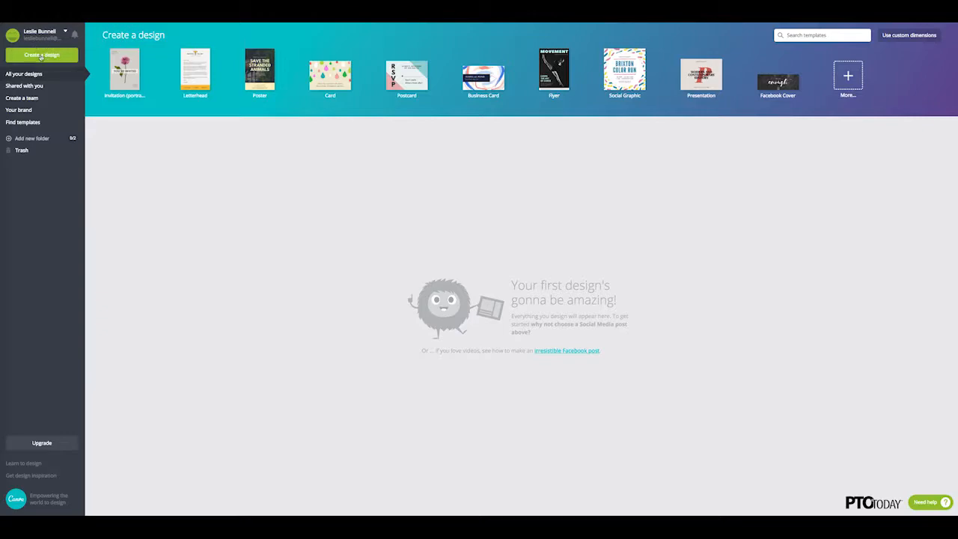
Step: Start a blank Square Social Media Graphic design and search the element library for "pumpkin"
click(42, 56)
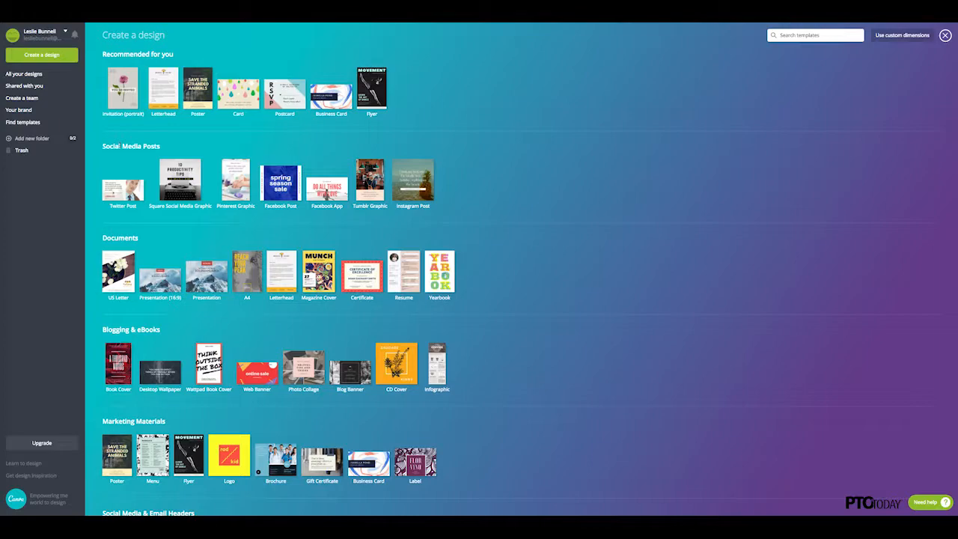
click(172, 208)
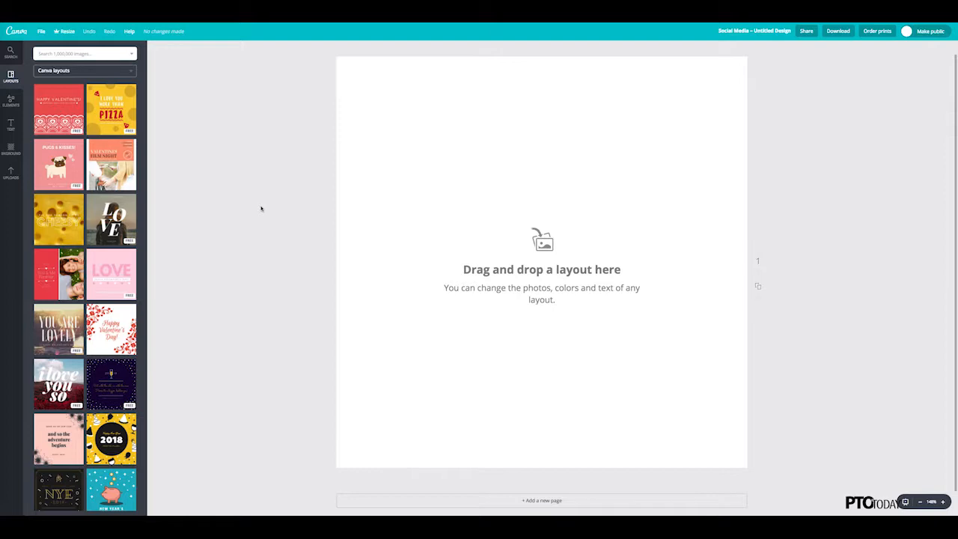
click(10, 101)
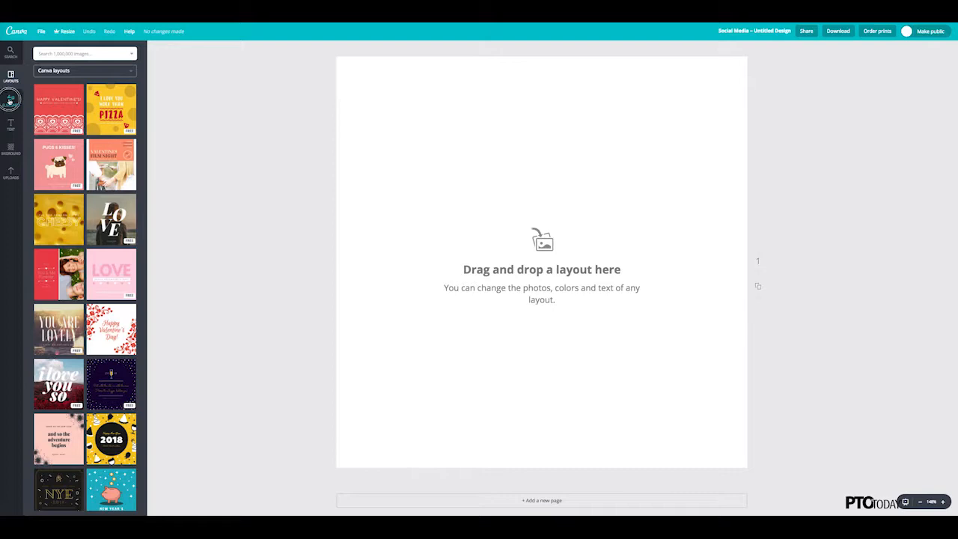
click(76, 53)
text(pumpki)
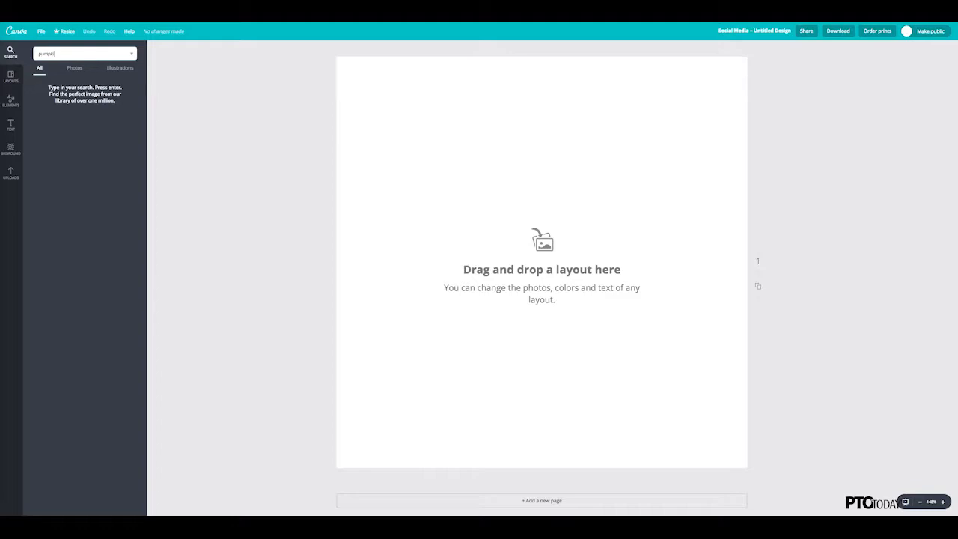
text(n)
key(Return)
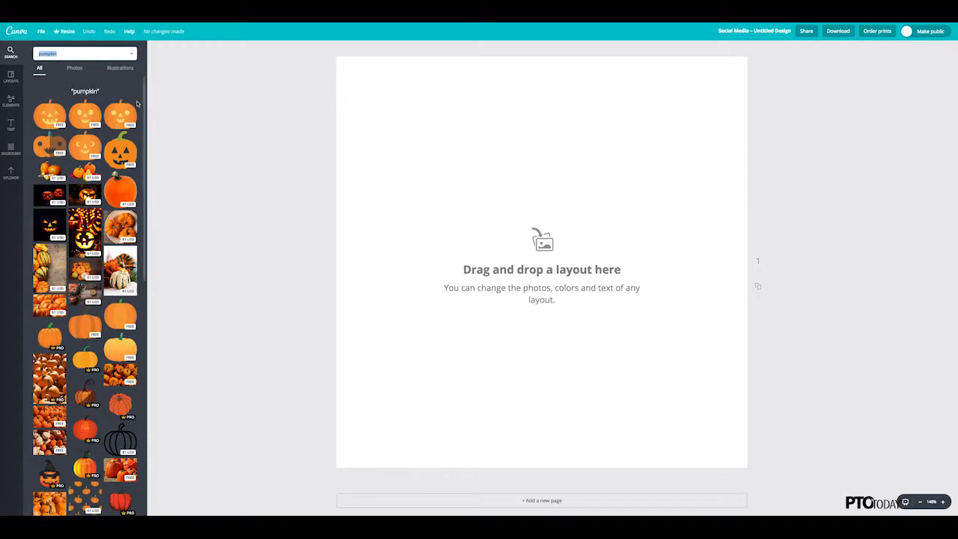
Step: Insert the free green-stemmed jack-o'-lantern and place it enlarged at the page's lower right, partly running off the right edge
click(120, 154)
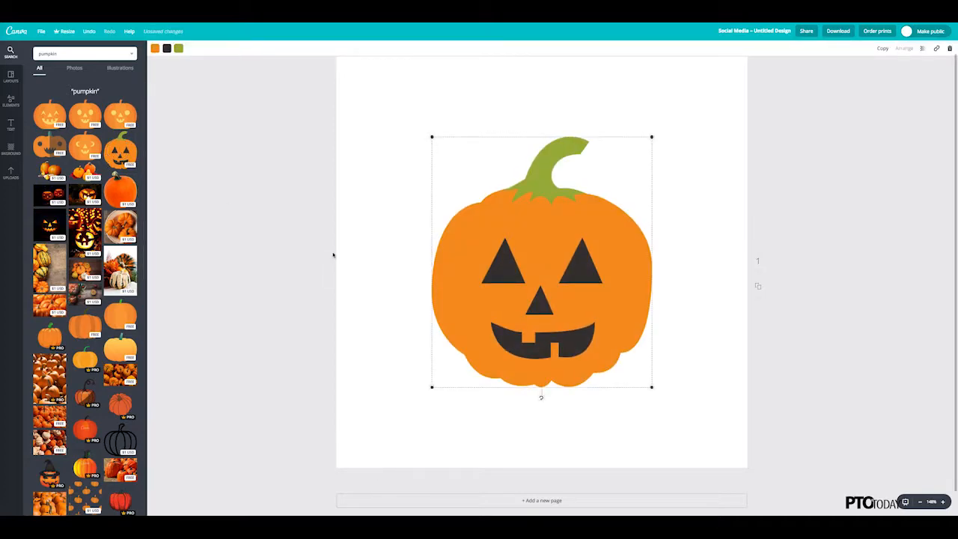
click(408, 241)
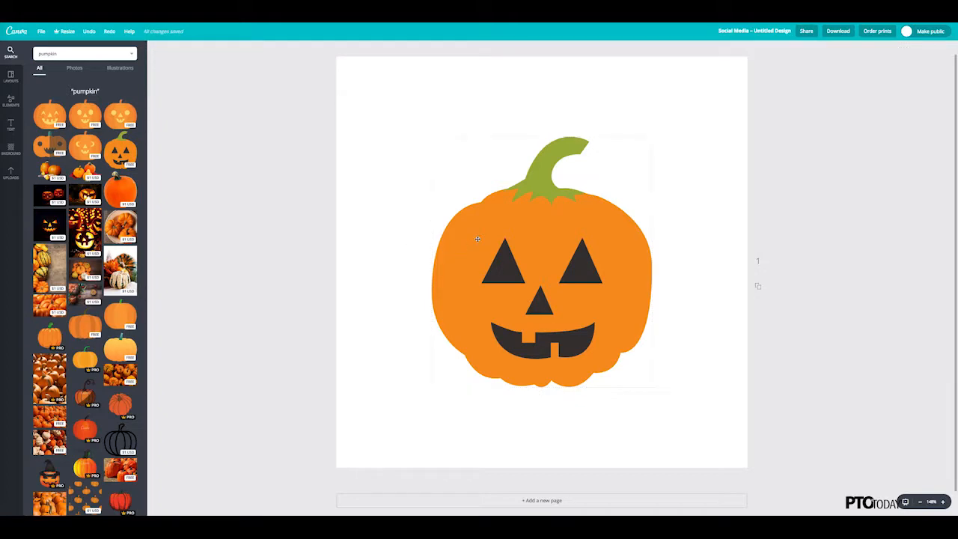
drag(478, 239, 612, 298)
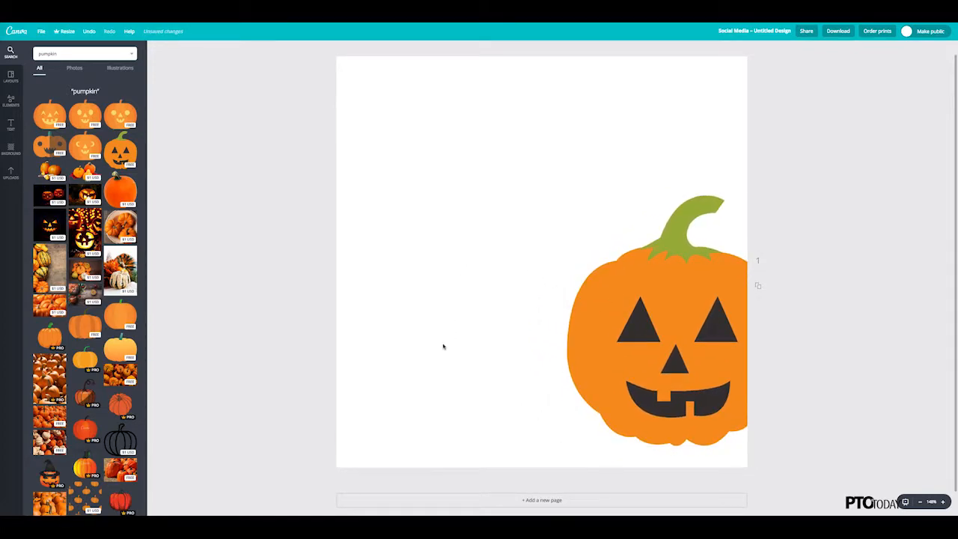
click(599, 292)
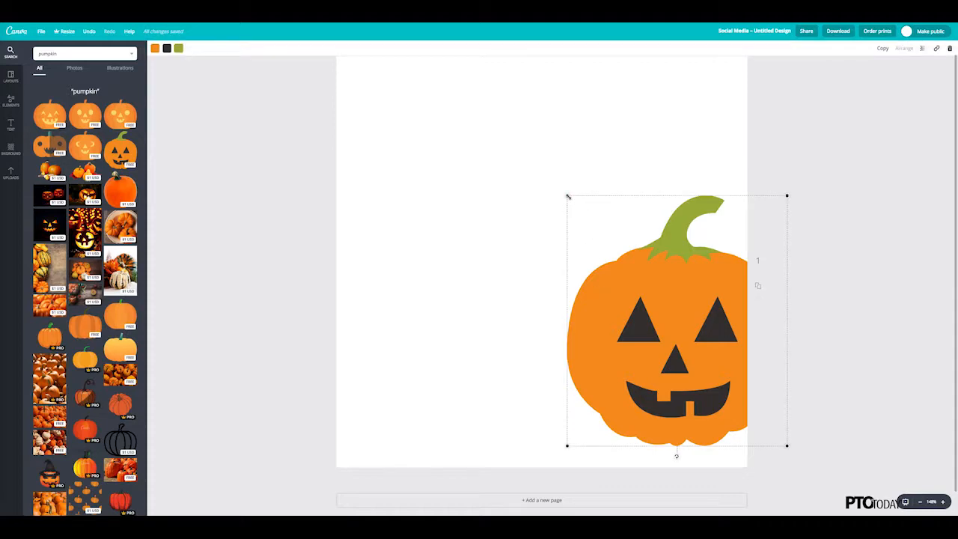
drag(568, 196, 509, 156)
click(481, 179)
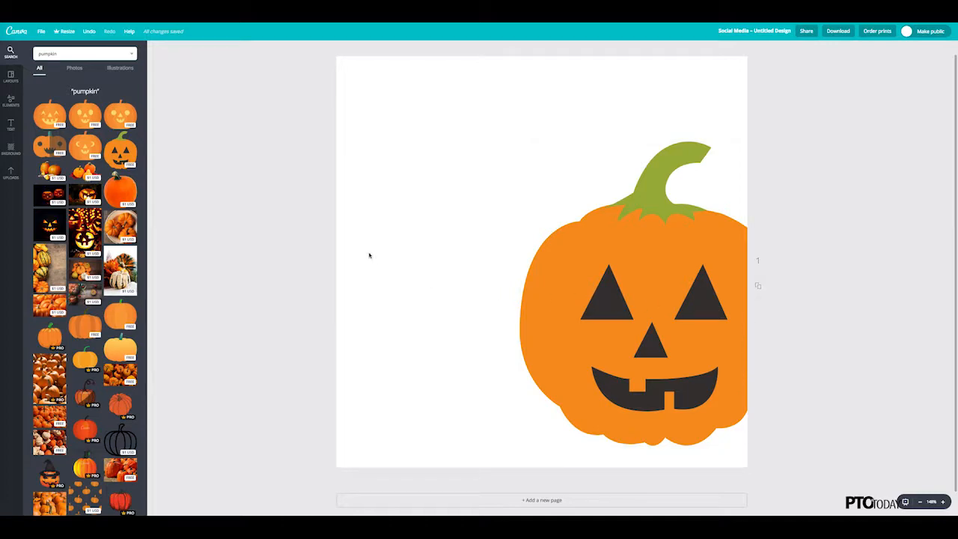
Step: Try the mint diamond, green striped and yellow dotted background patterns, and apply the orange chevron one to the page
click(11, 148)
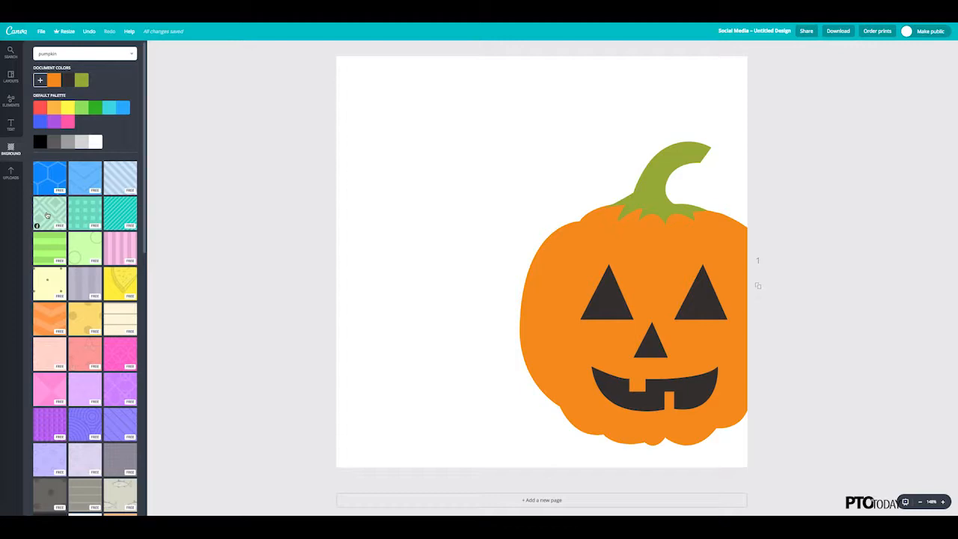
click(48, 213)
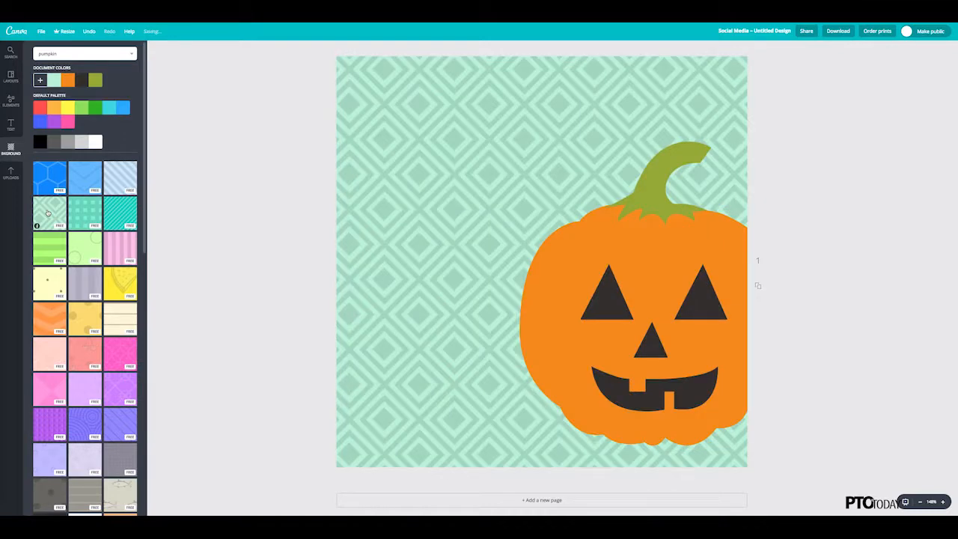
click(48, 249)
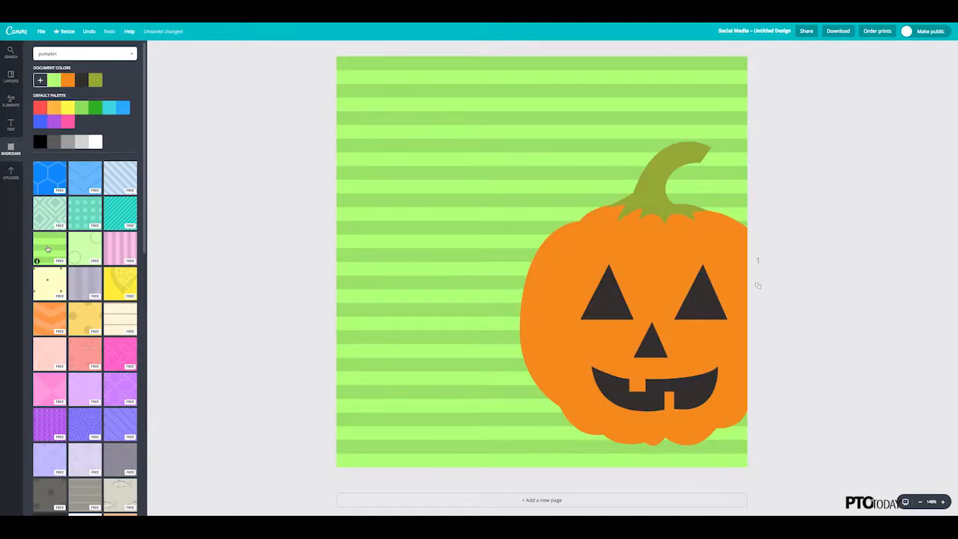
click(47, 281)
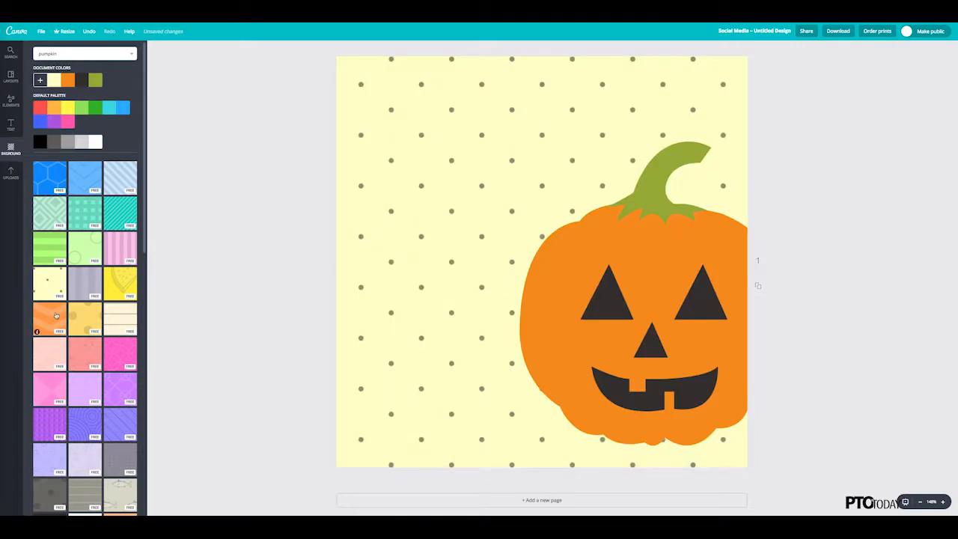
click(55, 321)
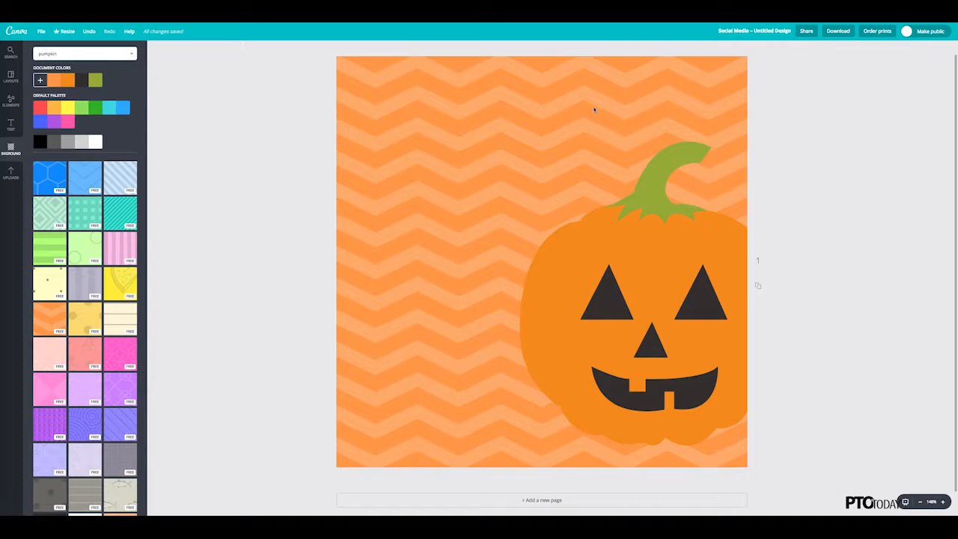
Step: Lower the opacity of the orange chevron background to fade it to a pale tint behind the pumpkin
click(511, 122)
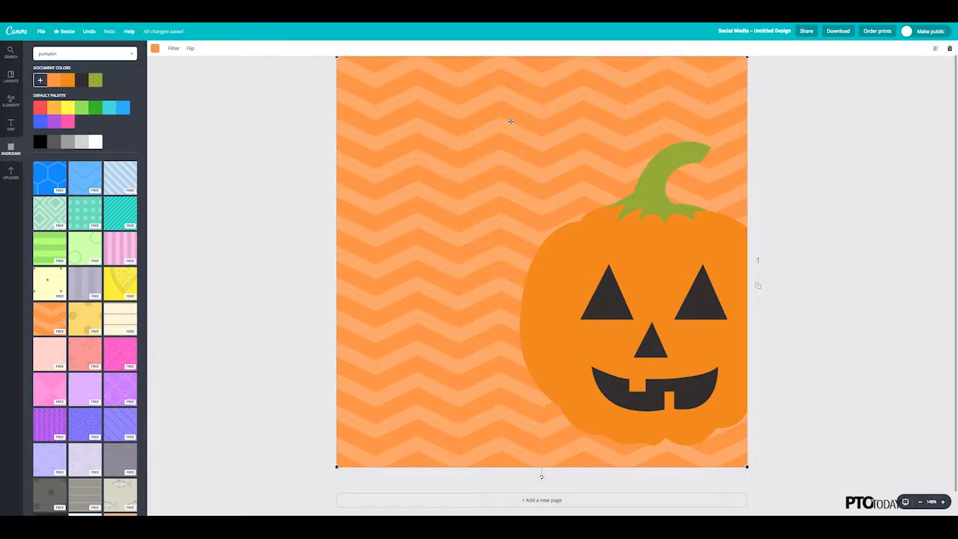
click(935, 50)
drag(923, 69, 901, 76)
click(824, 138)
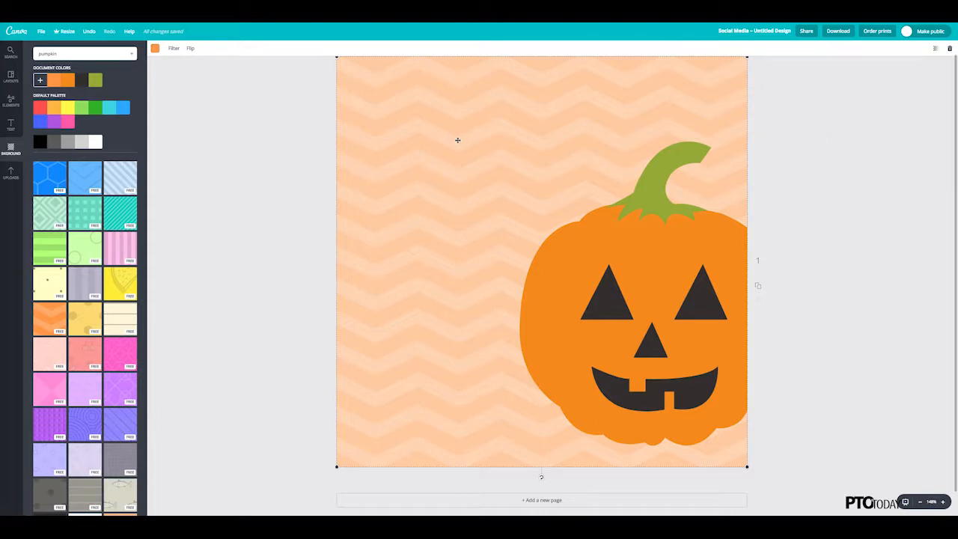
Step: Add the "It's a bowling birthday party" text layout, shrink it to heading size 59.5 and place it in the page's upper left
click(11, 125)
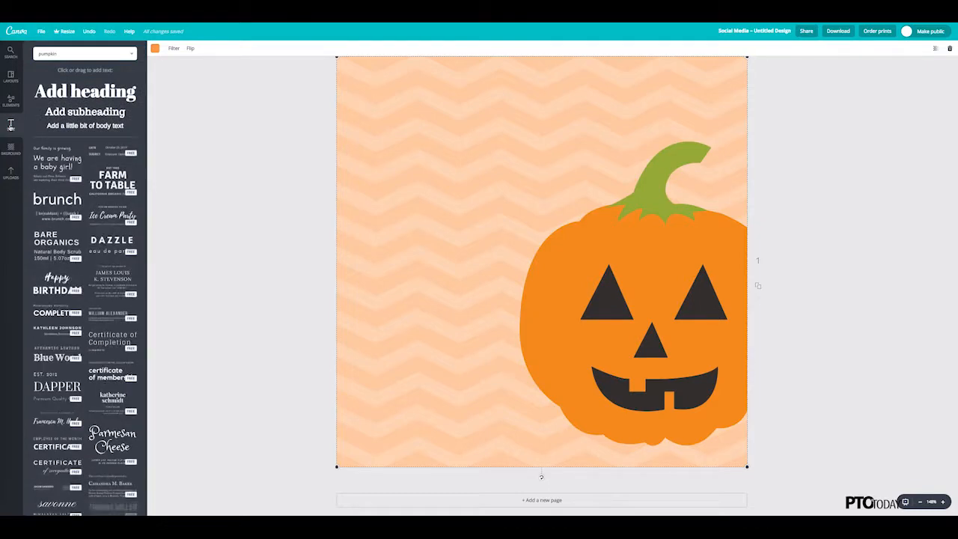
scroll(35, 144, down, 5)
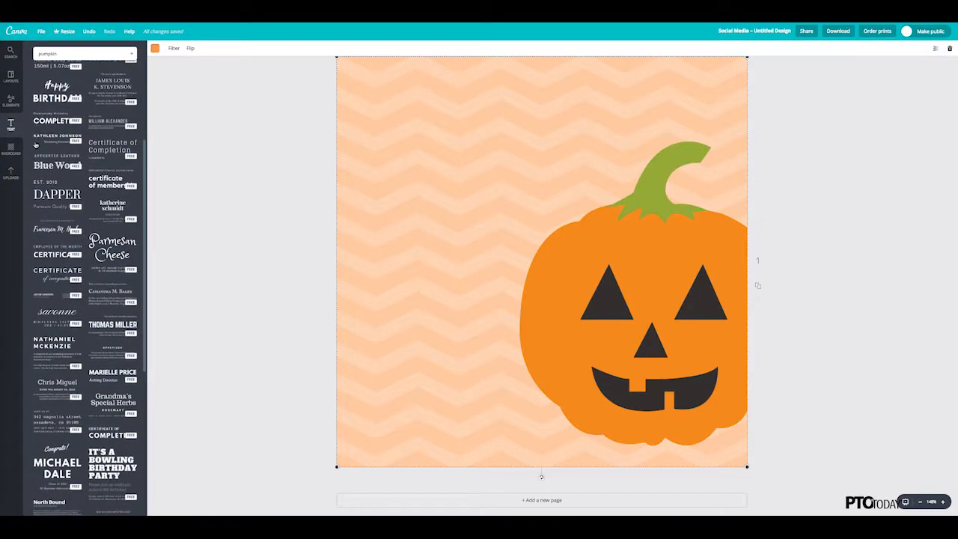
scroll(35, 145, down, 5)
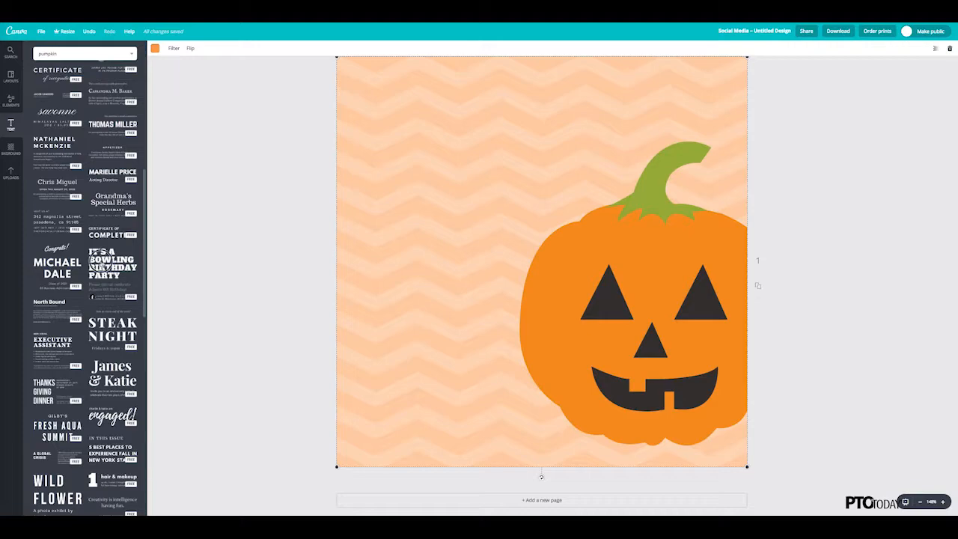
click(101, 264)
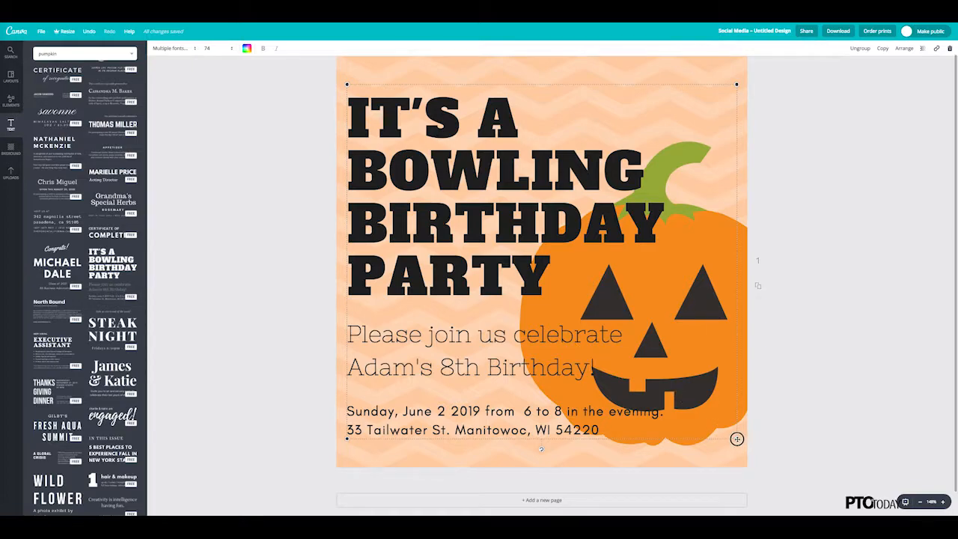
drag(736, 439, 661, 366)
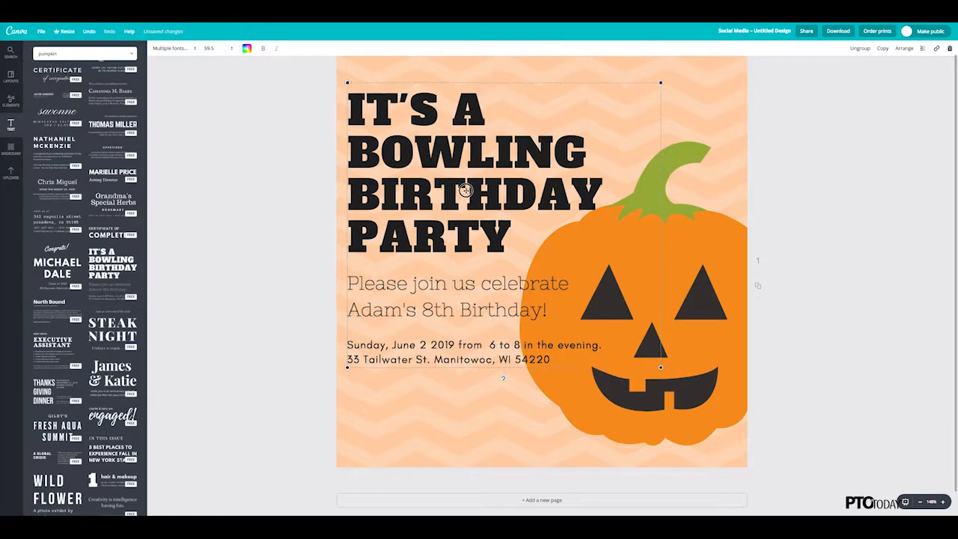
drag(466, 190, 470, 187)
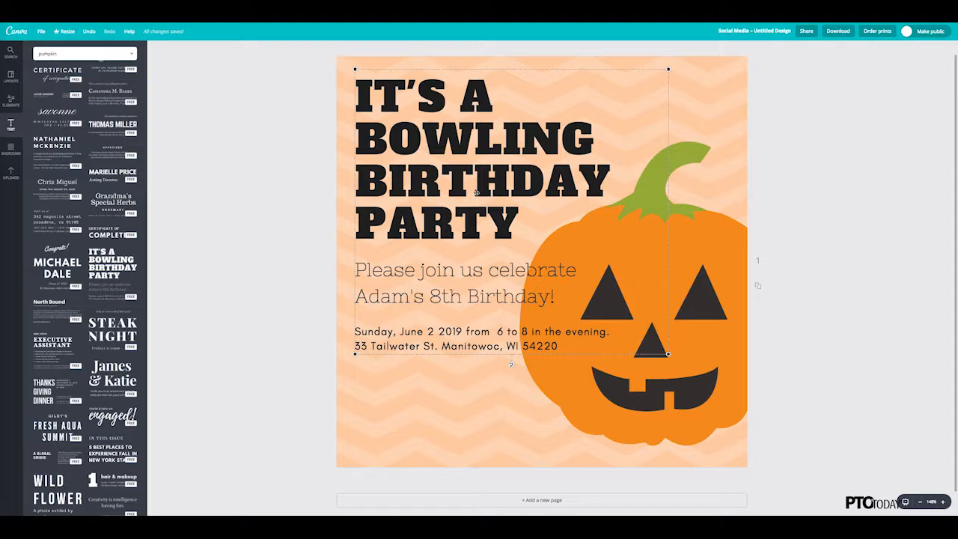
Step: Replace the bowling party heading with "TRUNK OR TREAT", breaking the line after "TRUNK"
double_click(483, 188)
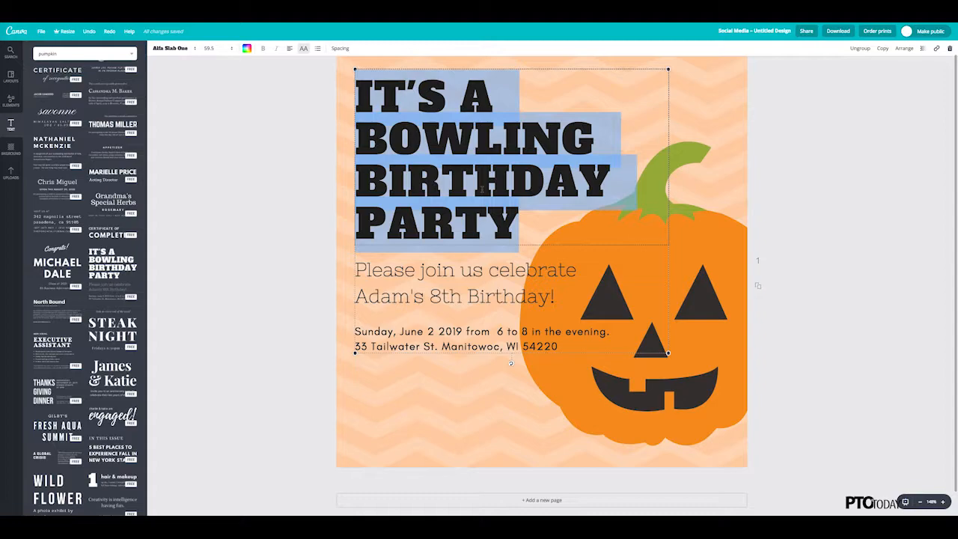
text(TRUNK)
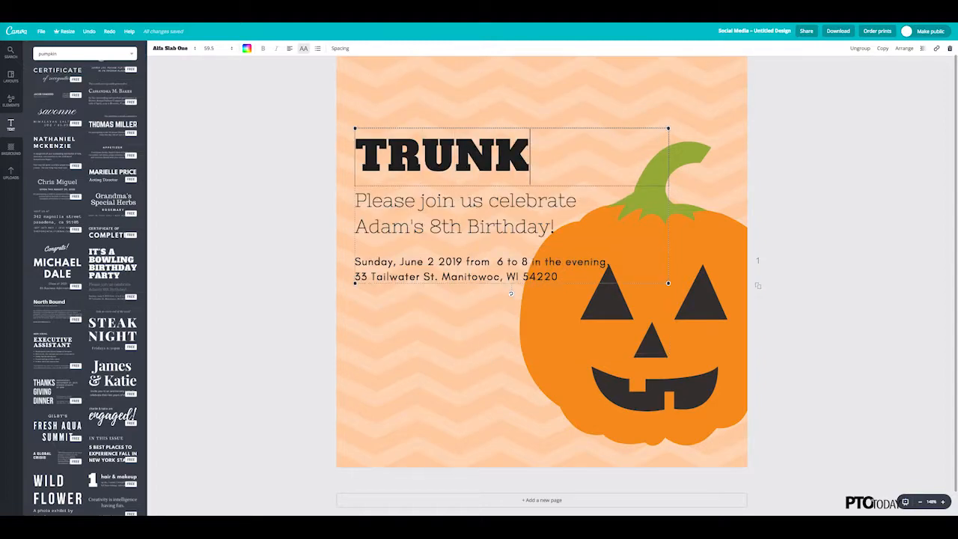
key(Return)
text(O)
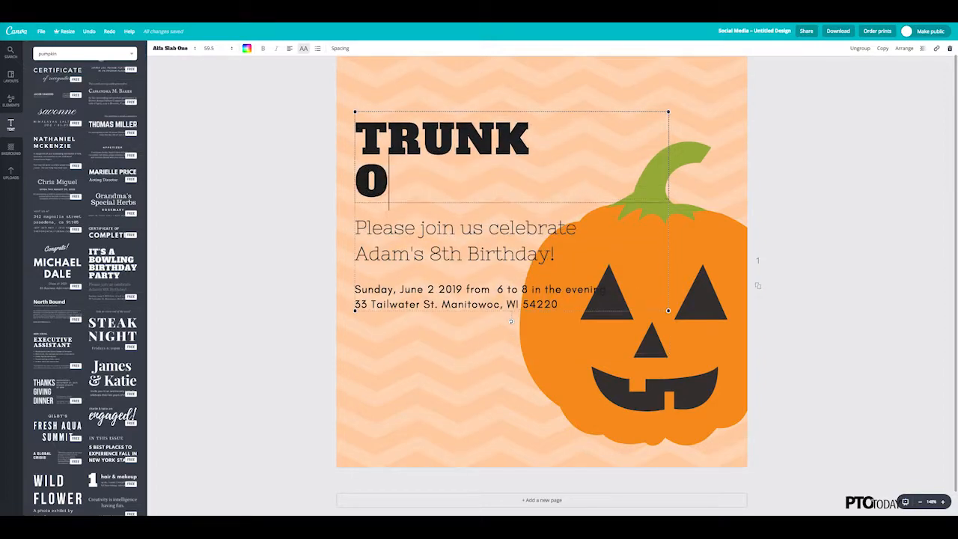
text(R TREAT)
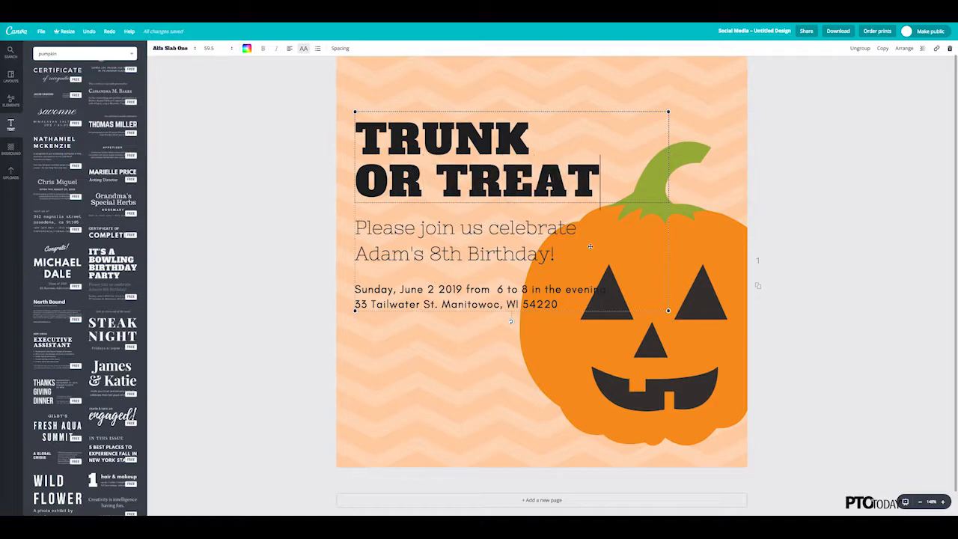
Step: Replace the subheading with "Join us for this free event in the school parking lot!", breaking the line after "event"
click(459, 233)
drag(556, 255, 355, 227)
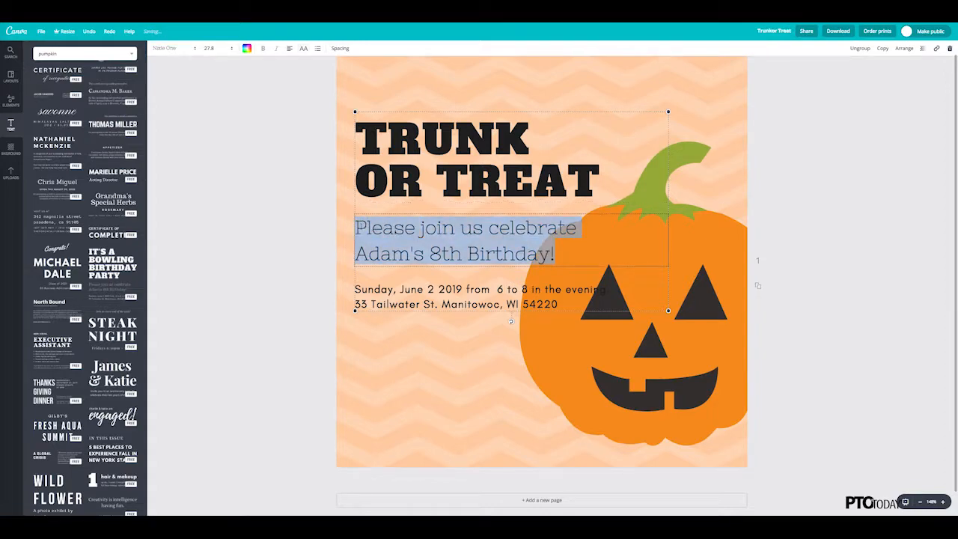
text(Join us for t)
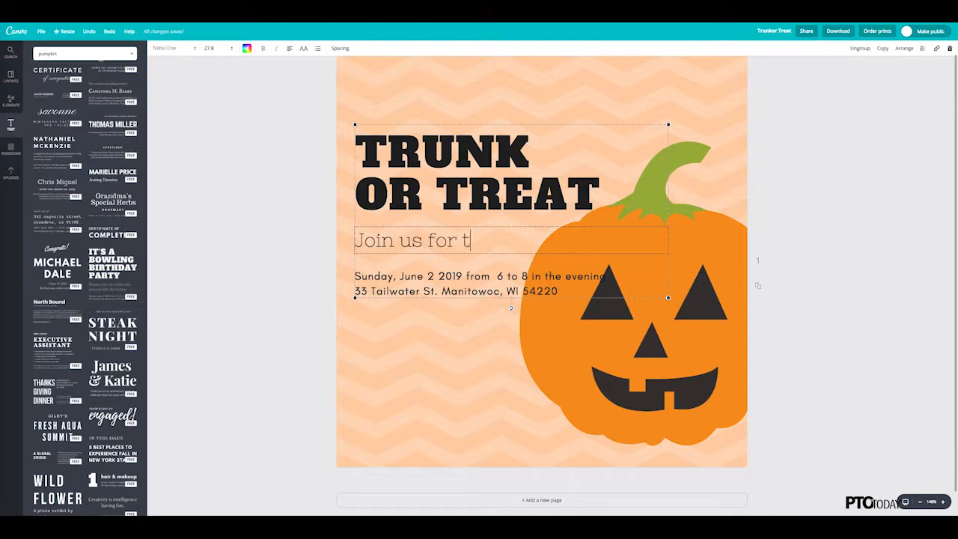
text(his free event)
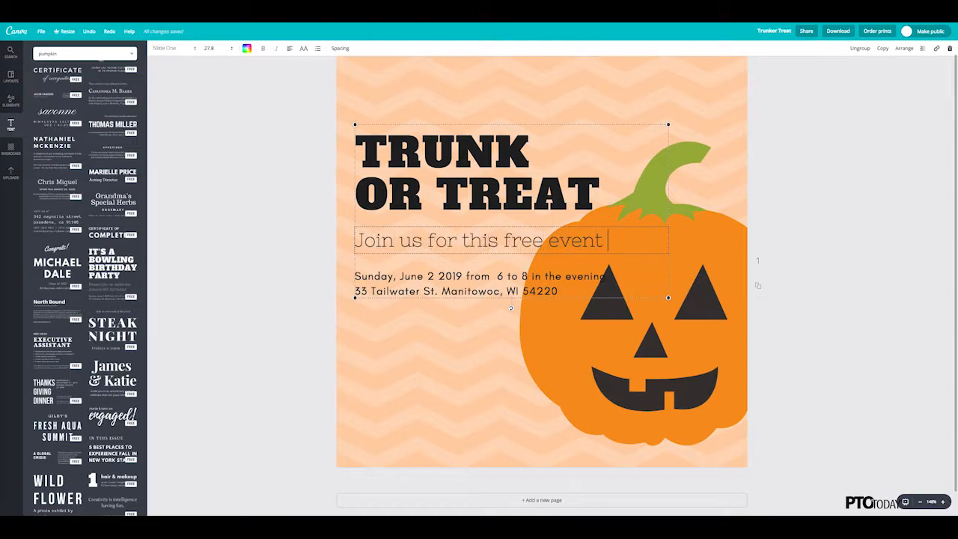
key(Return)
text(in the schoo)
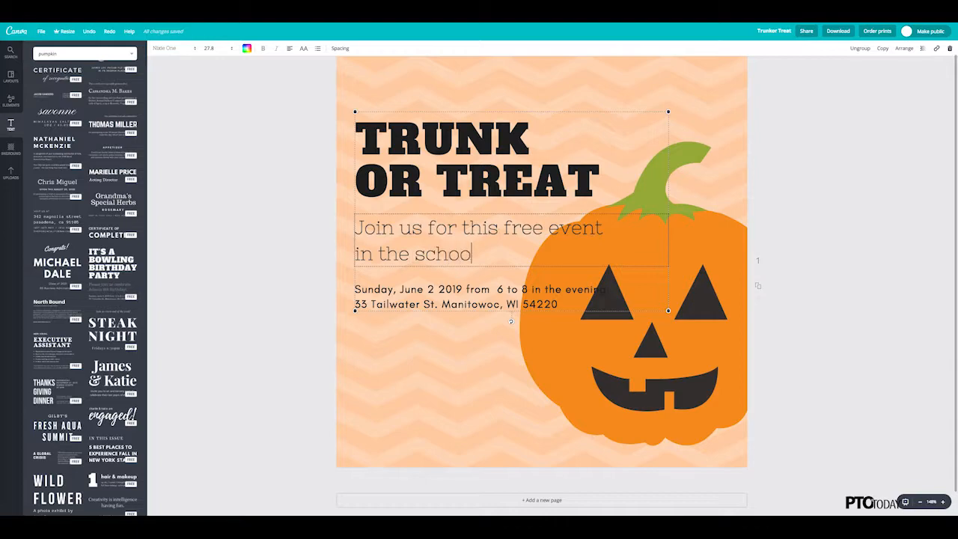
text(l parking lot!)
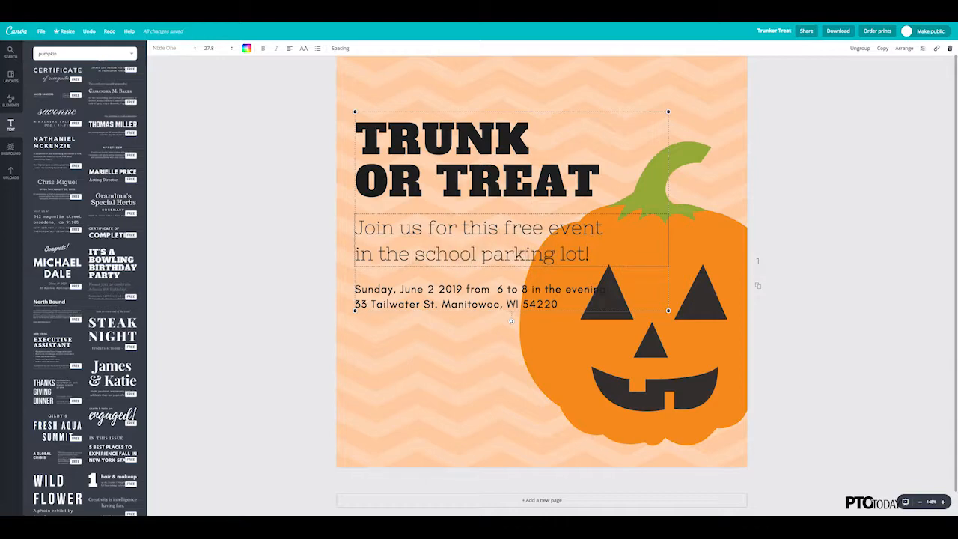
Step: Replace the date and address text with "October 26, 2018", "5:00-7:30 p.m." and "Center School" on three separate lines
click(356, 289)
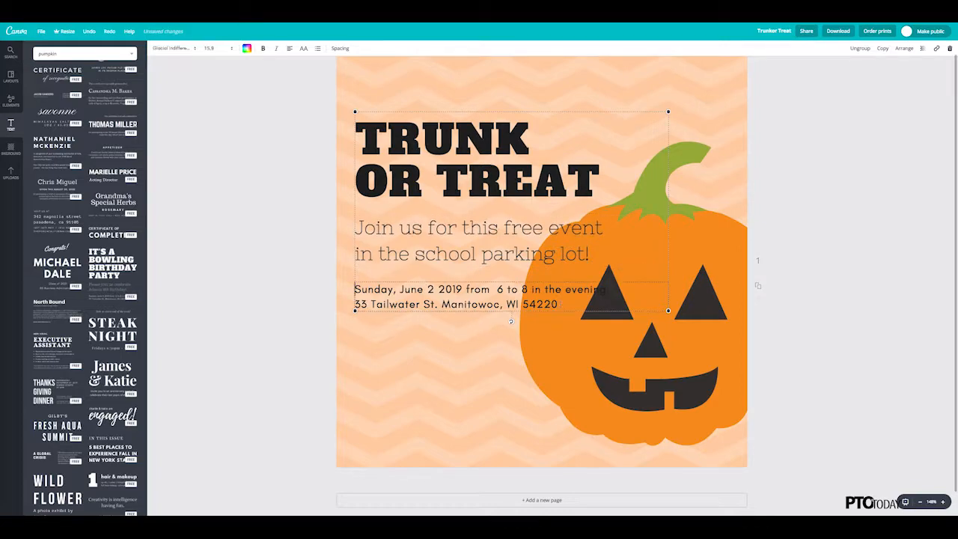
click(372, 292)
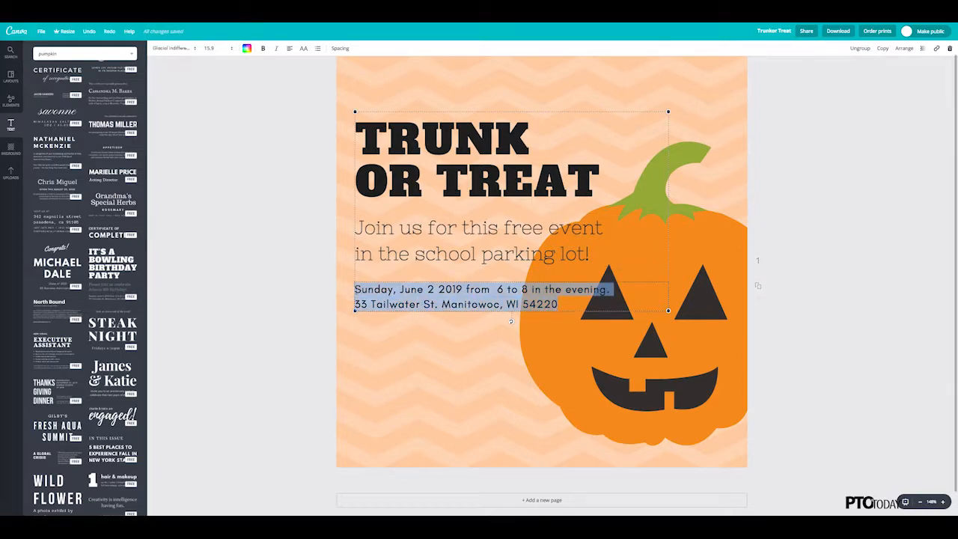
text(October 2)
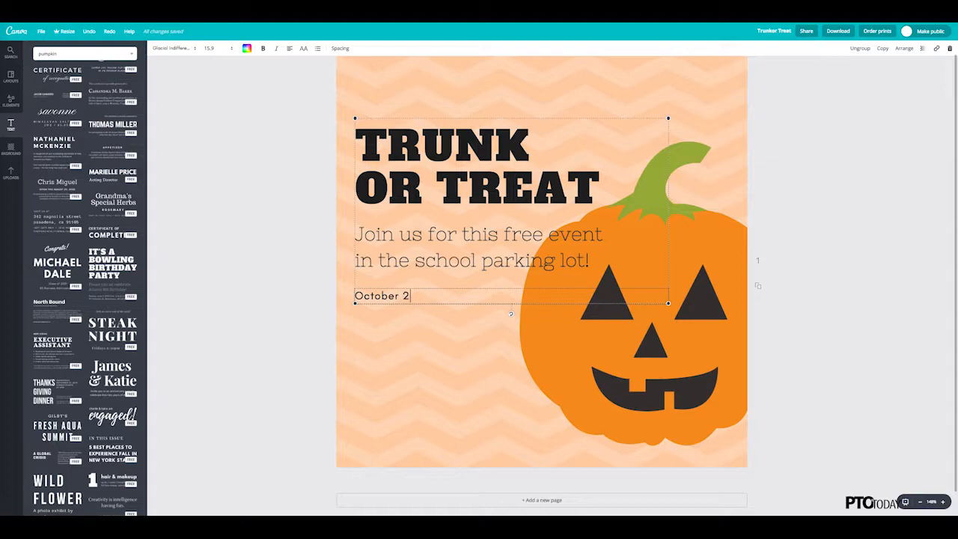
text(6, 2018 )
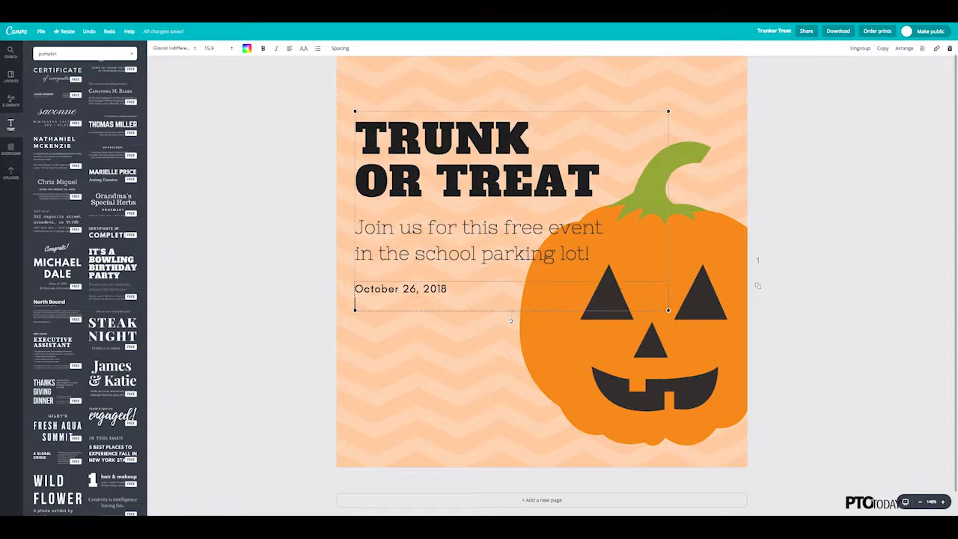
text(5:00-7:30 p.m.)
key(Return)
text(Center School)
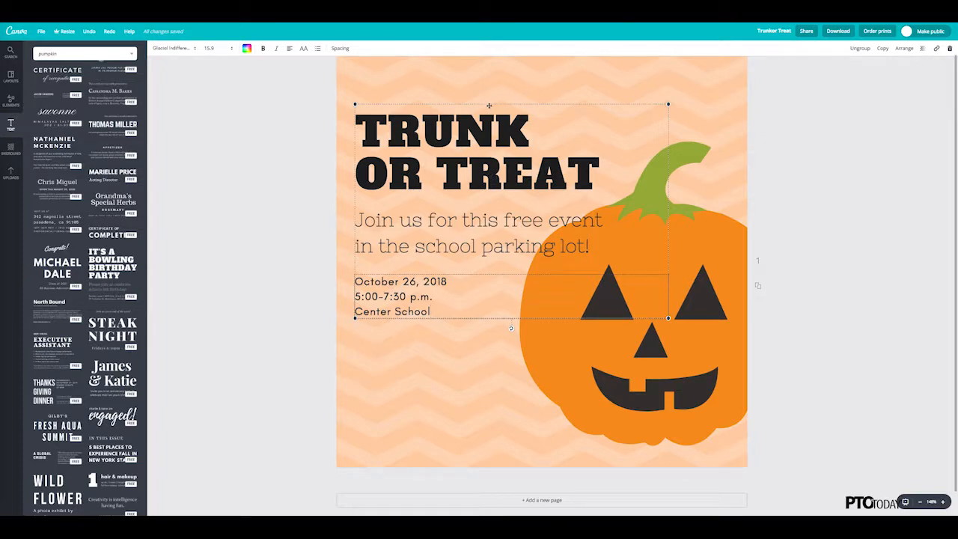
Step: Move the text group up toward the page's upper edge and set the "TRUNK OR TREAT" heading to font size 72
drag(489, 102, 489, 77)
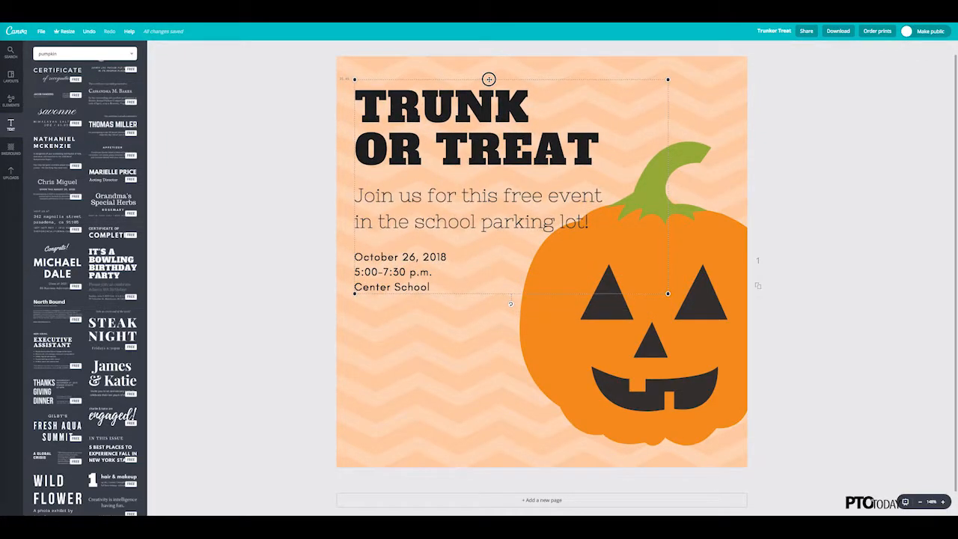
click(538, 148)
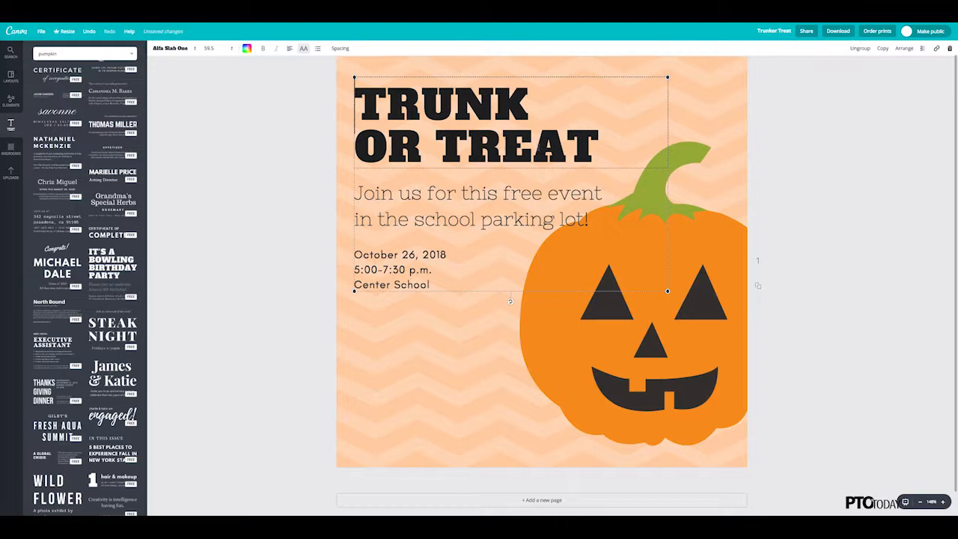
triple_click(539, 147)
drag(600, 161, 289, 85)
click(227, 51)
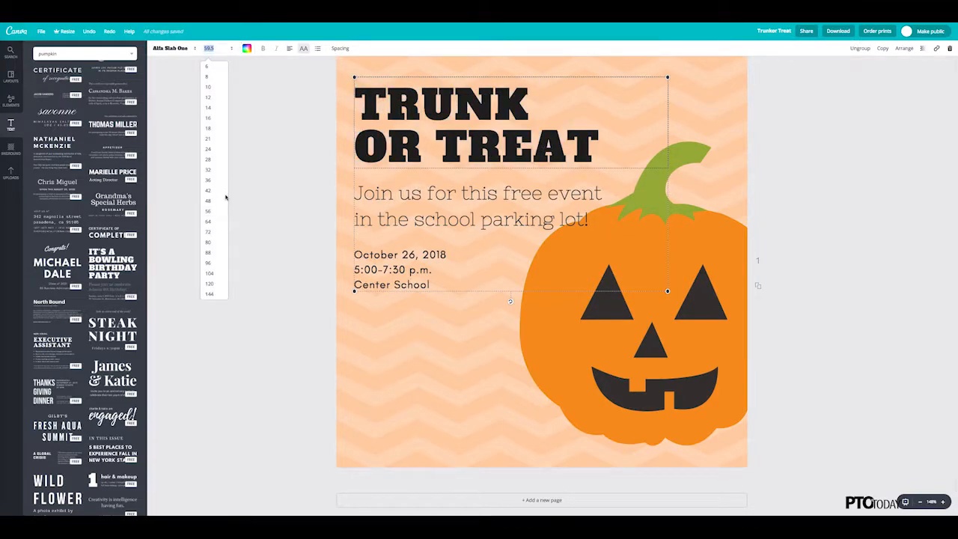
click(215, 235)
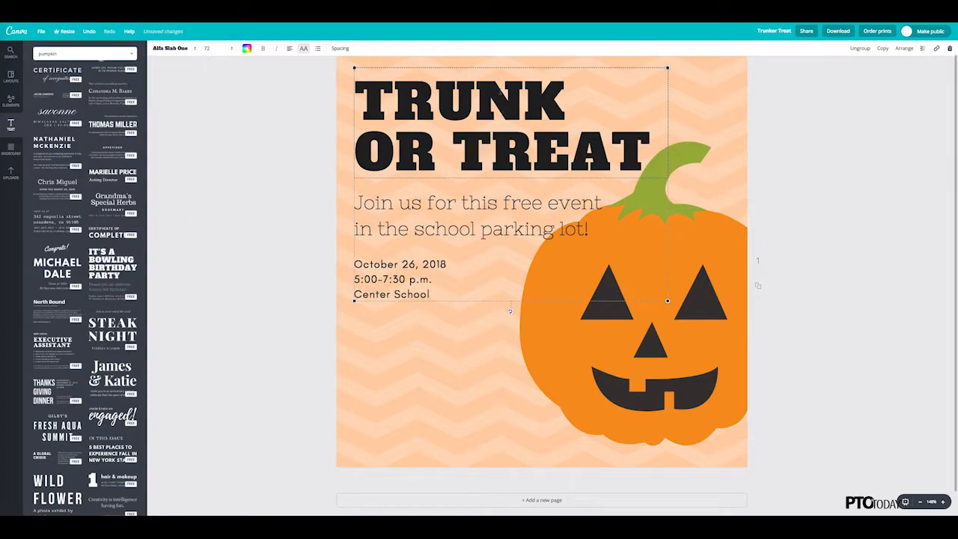
Step: Shift the pumpkin slightly right and down, away from the event text
scroll(481, 92, up, 1)
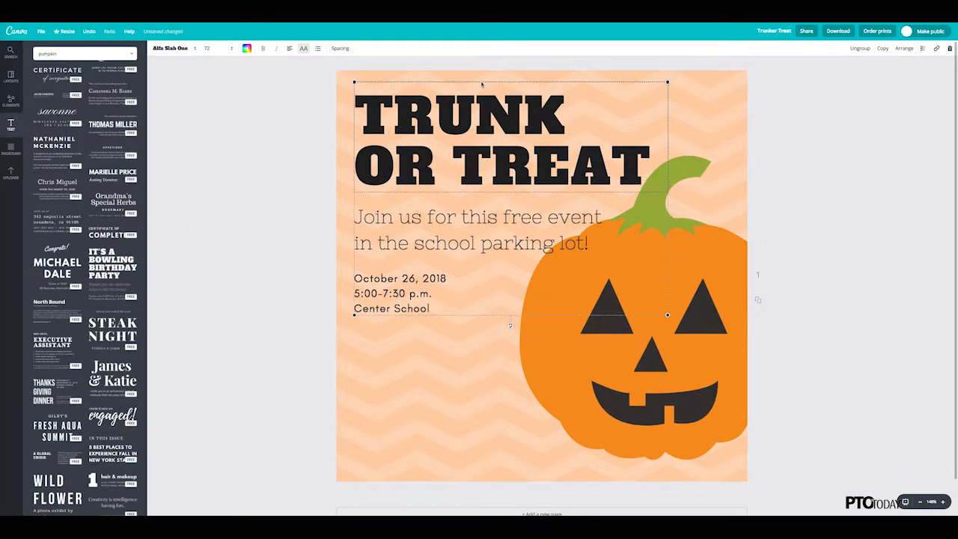
click(694, 275)
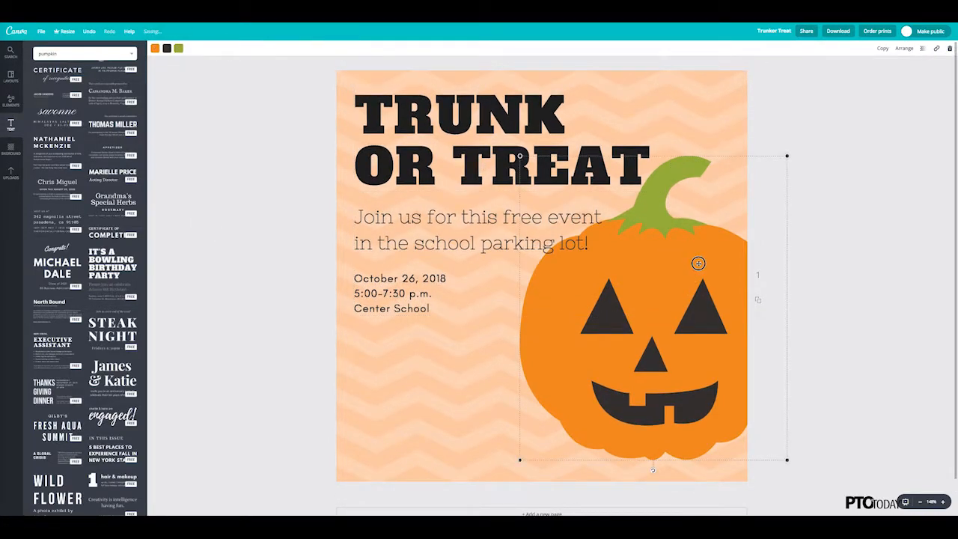
drag(697, 263, 709, 265)
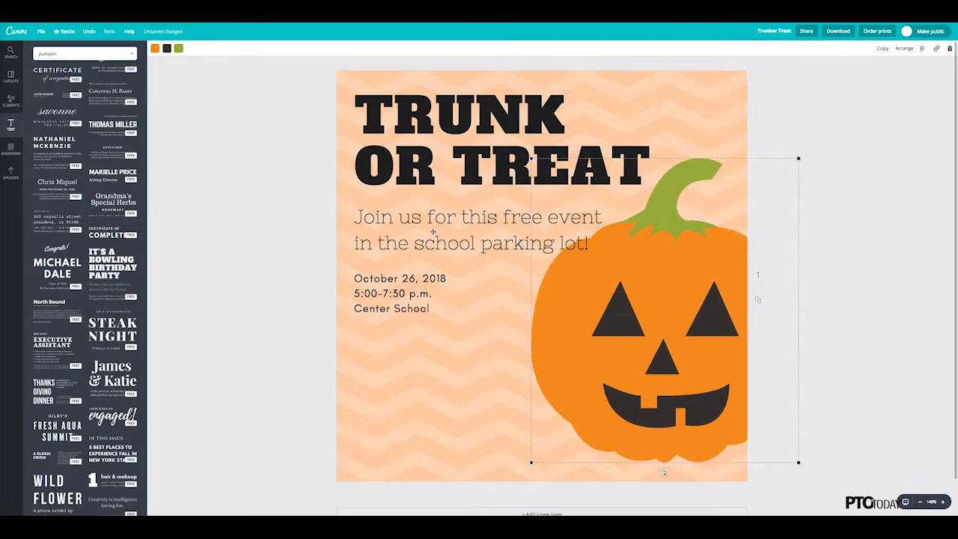
Step: Set the "Join us for this free event in the school parking lot!" subheading to font size 24
double_click(596, 242)
drag(596, 241, 357, 215)
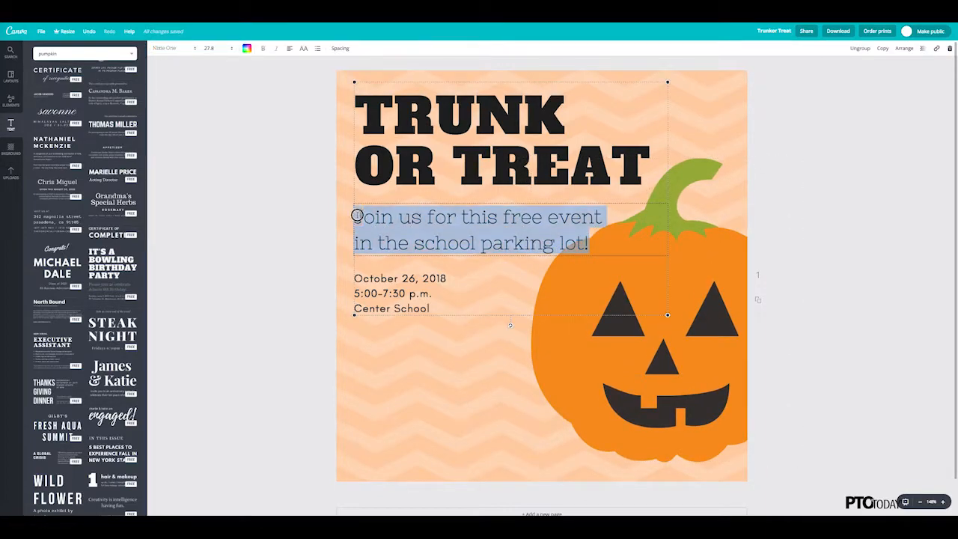
click(230, 50)
click(208, 149)
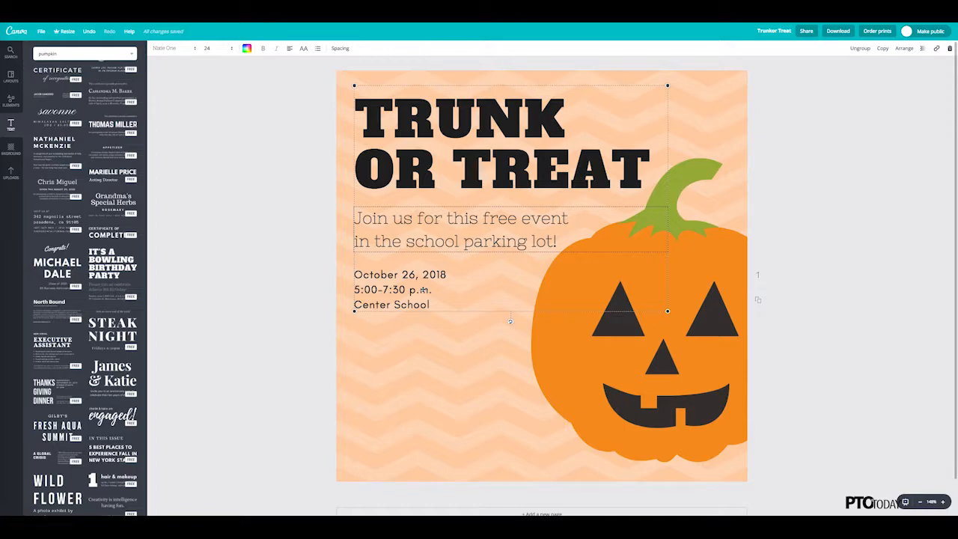
Step: Set the date, time and school lines in Alfa Slab One at font size 24
click(438, 303)
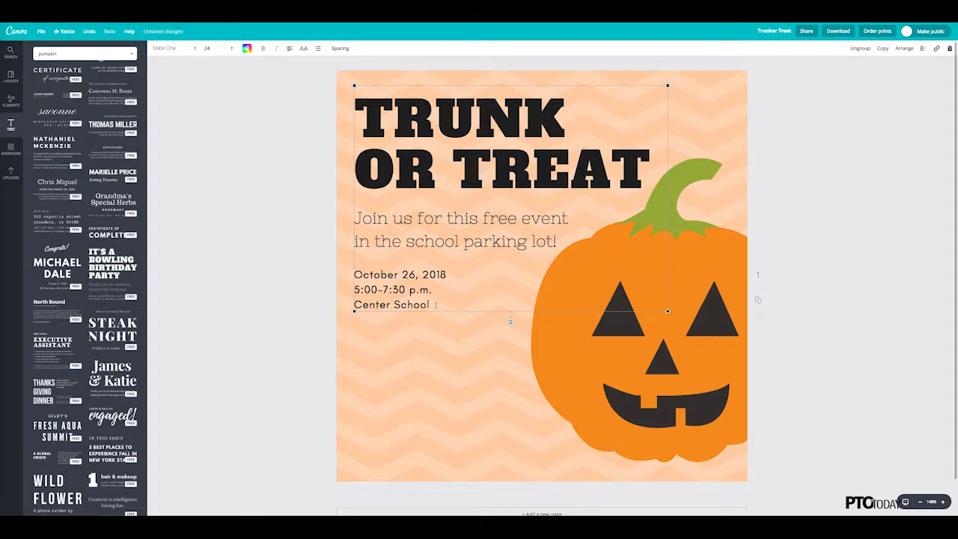
double_click(431, 303)
drag(385, 297, 355, 273)
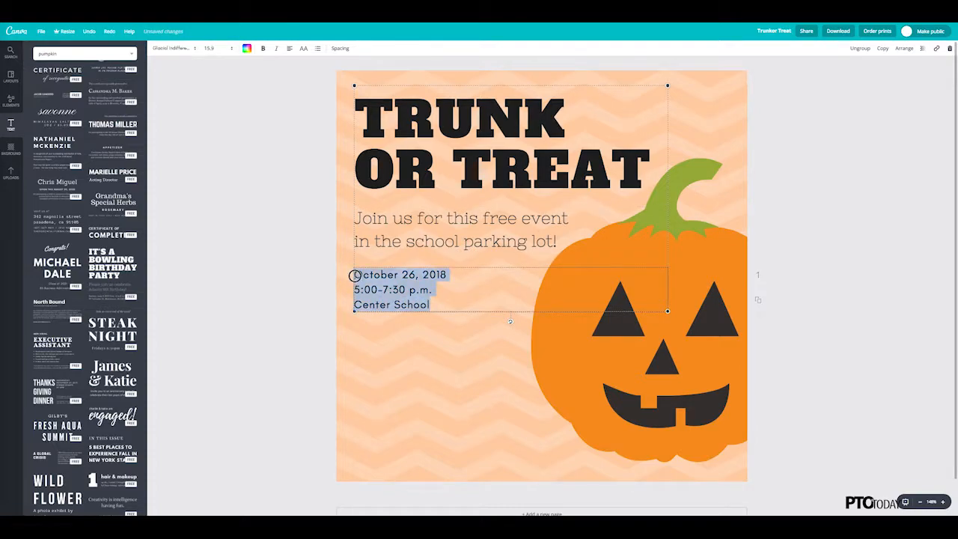
click(191, 49)
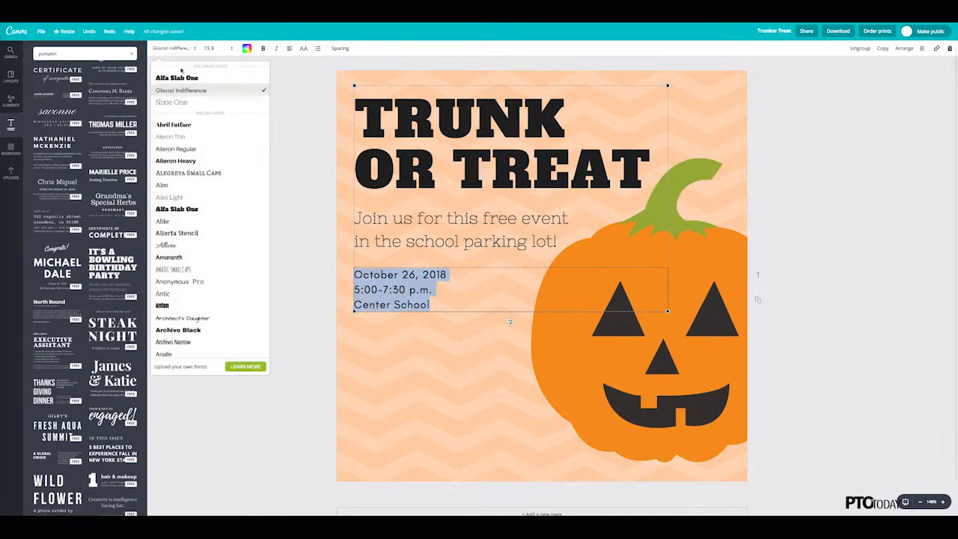
click(177, 77)
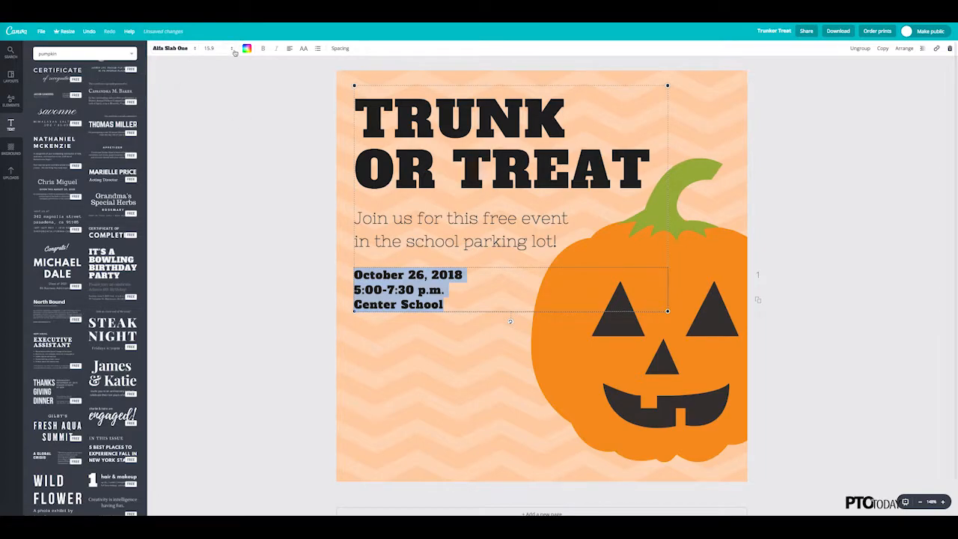
click(208, 48)
click(208, 150)
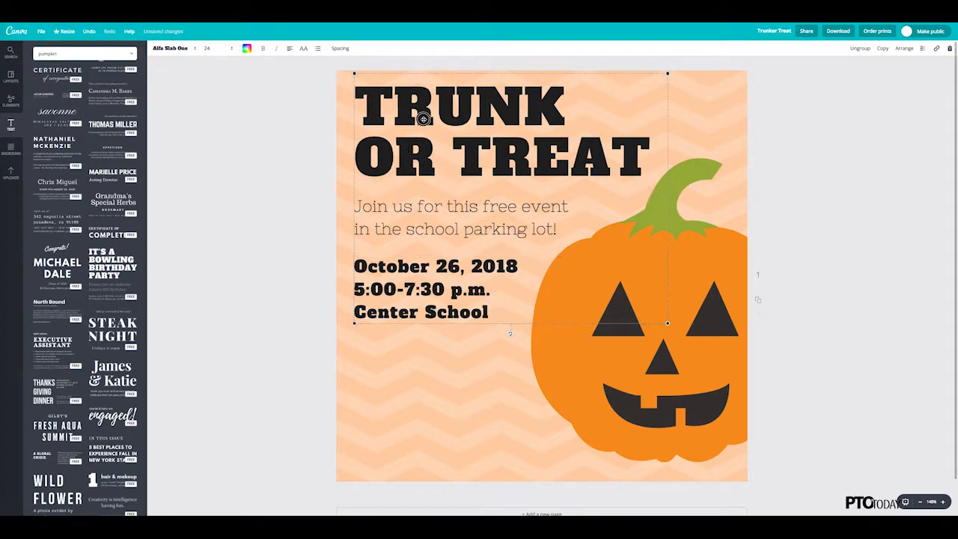
Step: Lower the text group slightly on the page and nudge the pumpkin down and a little to the left
drag(422, 121, 423, 126)
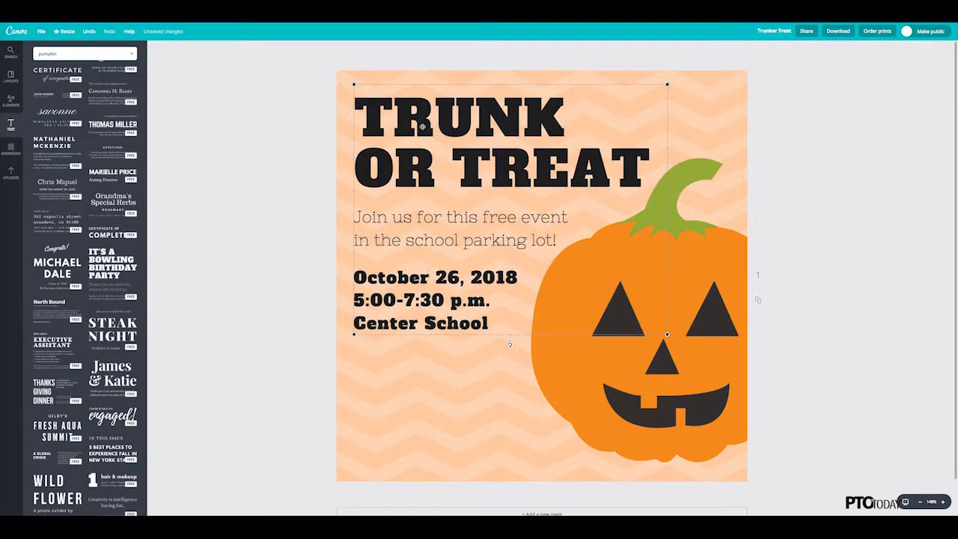
click(306, 137)
click(702, 261)
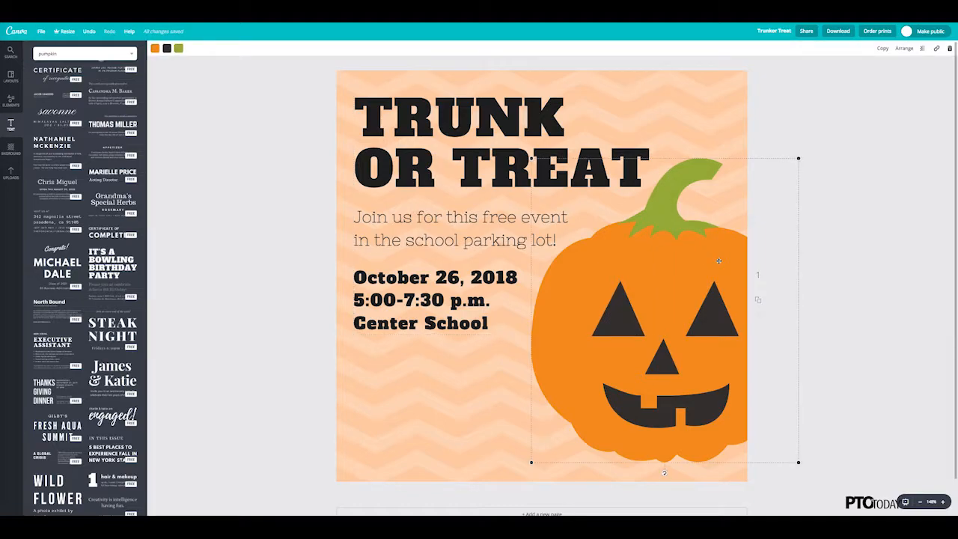
drag(718, 261, 713, 269)
click(780, 146)
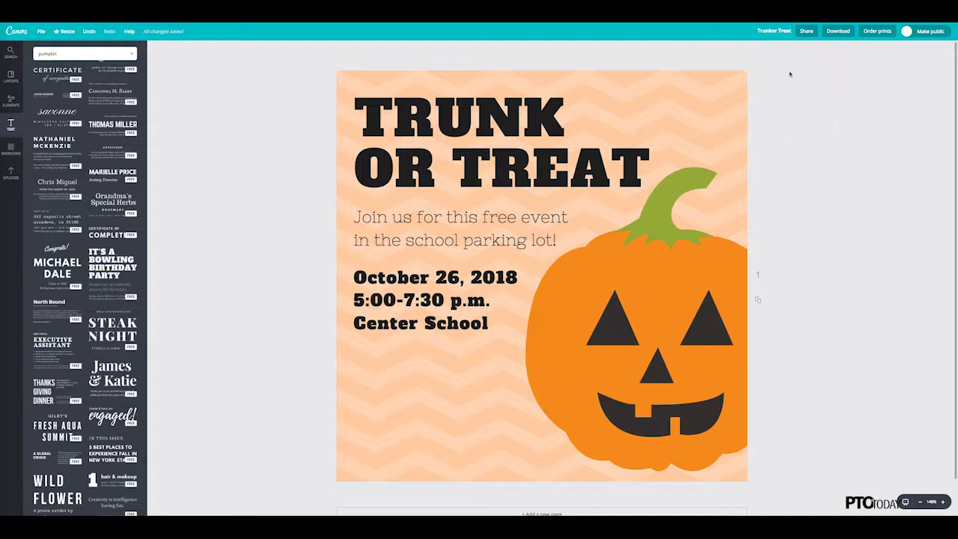
Step: Look at the design's social sharing options for Twitter and Facebook, and close them without sharing
click(806, 31)
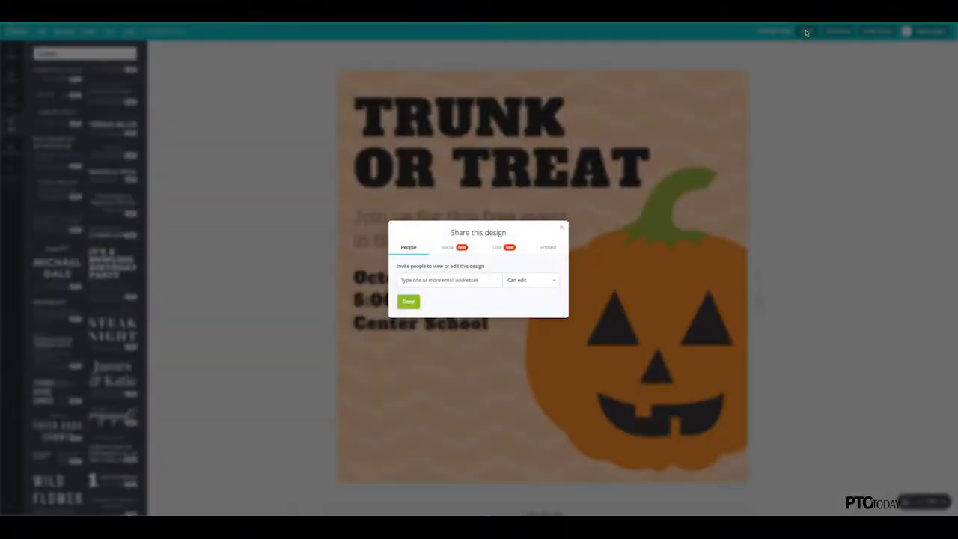
click(452, 250)
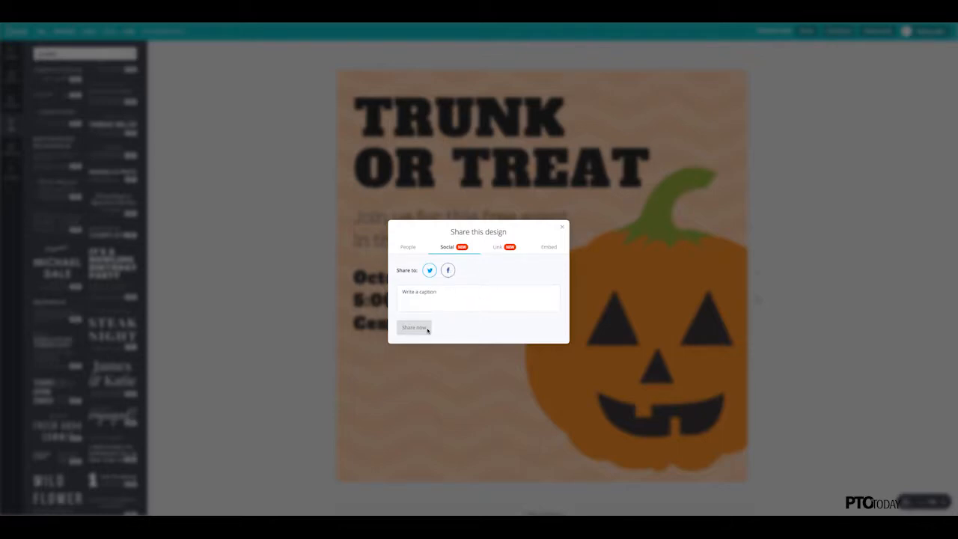
click(564, 228)
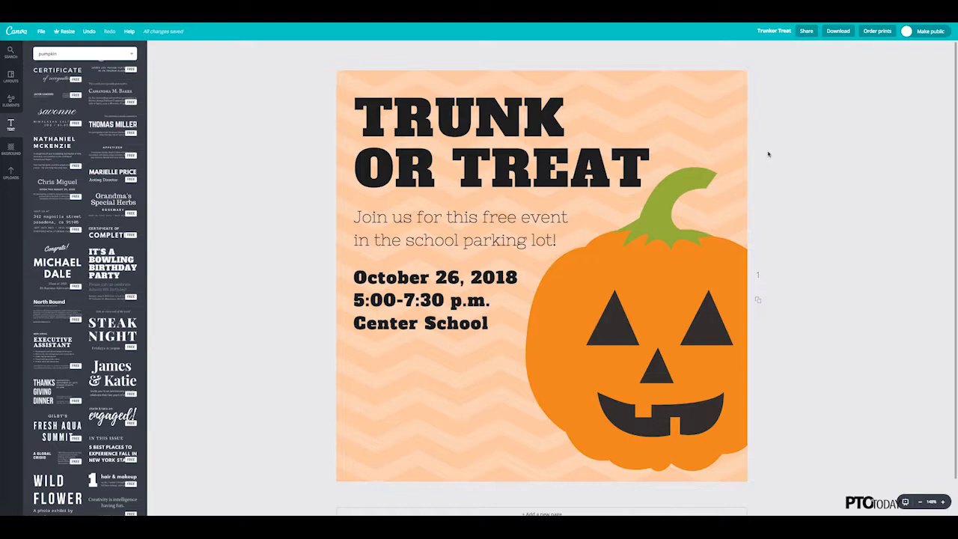
Step: Download the finished design as a PNG file
click(838, 34)
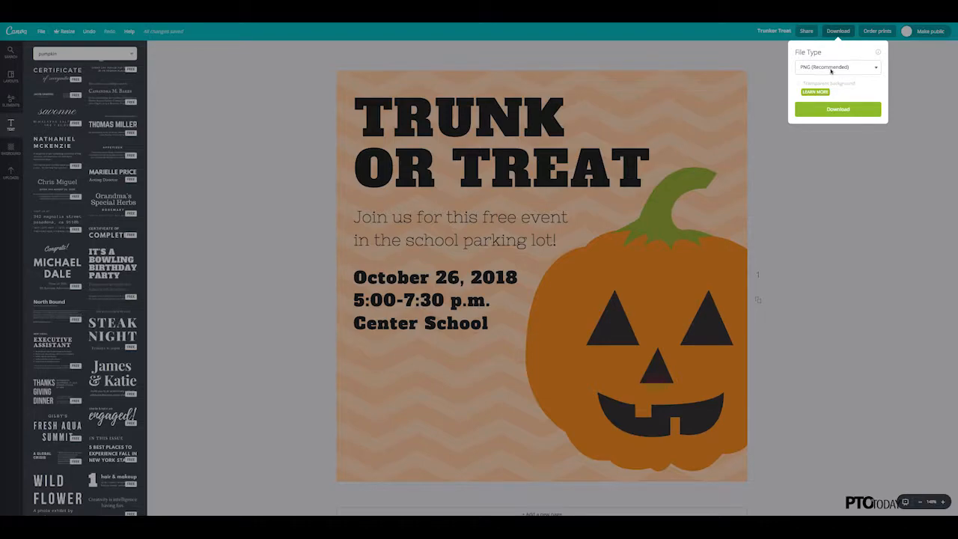
click(839, 109)
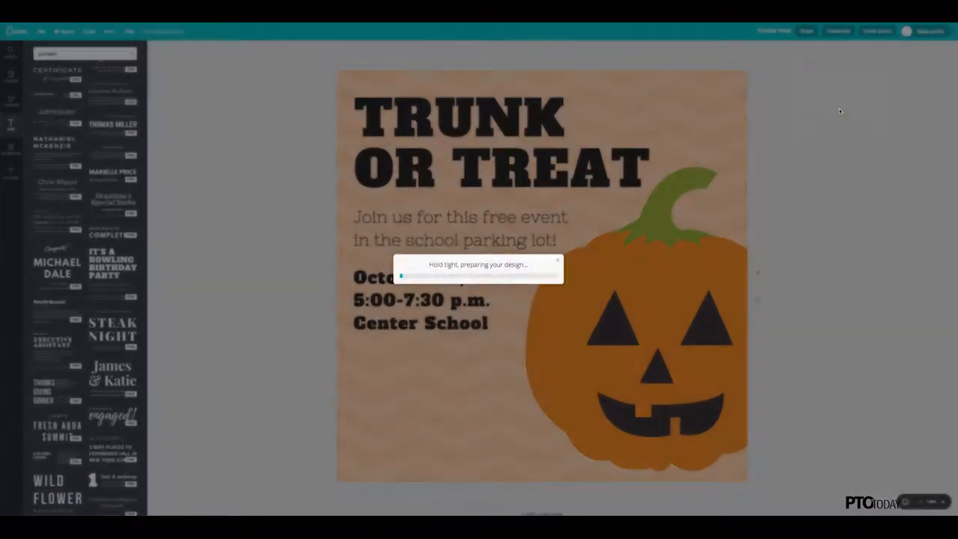